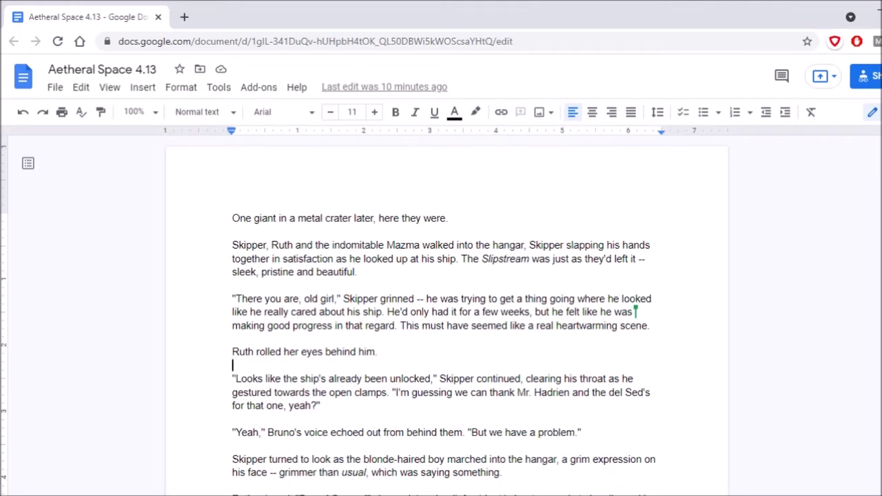
Proofread the opening hangar scene from the first paragraph through the crew's discussion of finding Dragan
{"action": "scroll", "coordinate": [447, 320], "scroll_direction": "down", "scroll_amount": 1}
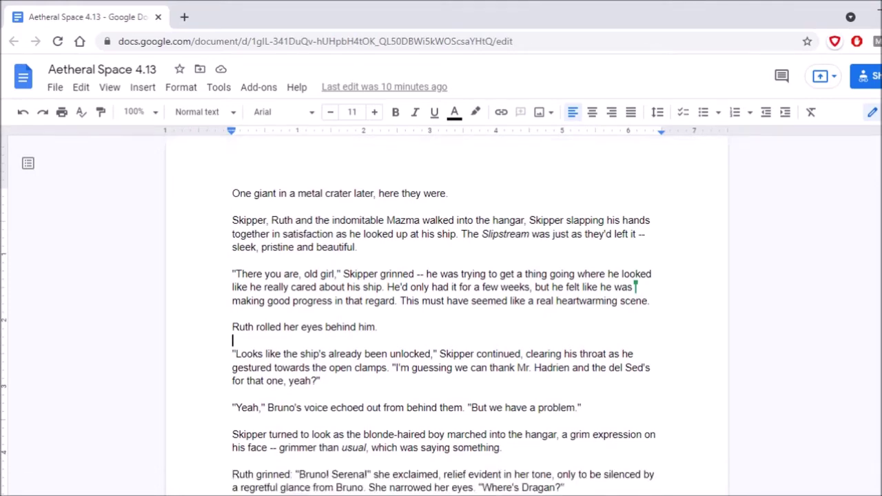
{"action": "scroll", "coordinate": [447, 310], "scroll_direction": "down", "scroll_amount": 3}
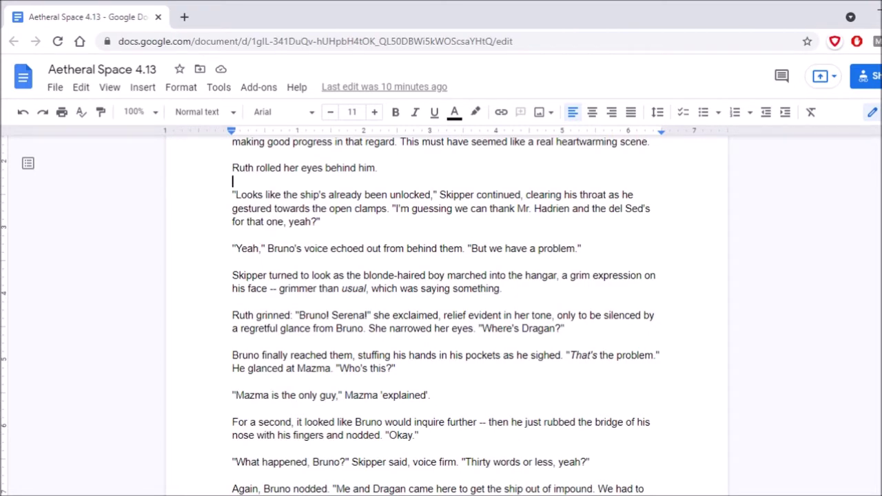
{"action": "scroll", "coordinate": [441, 310], "scroll_direction": "down", "scroll_amount": 5}
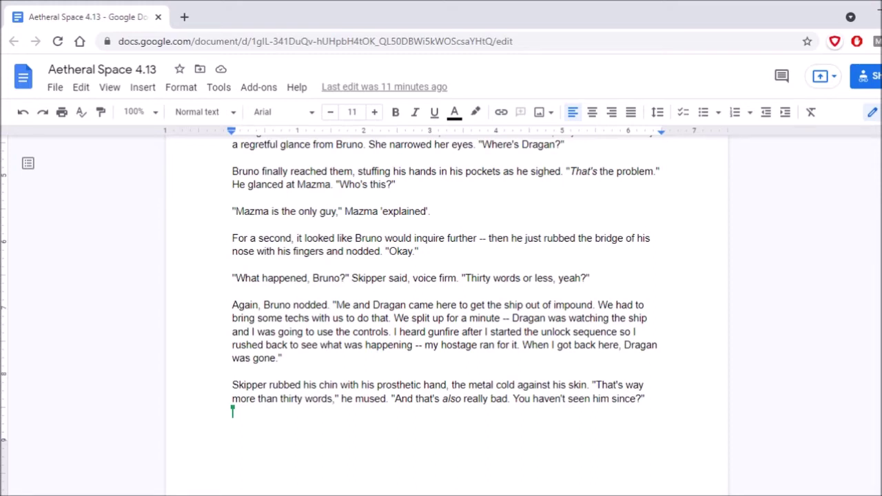
{"action": "scroll", "coordinate": [447, 311], "scroll_direction": "down", "scroll_amount": 2}
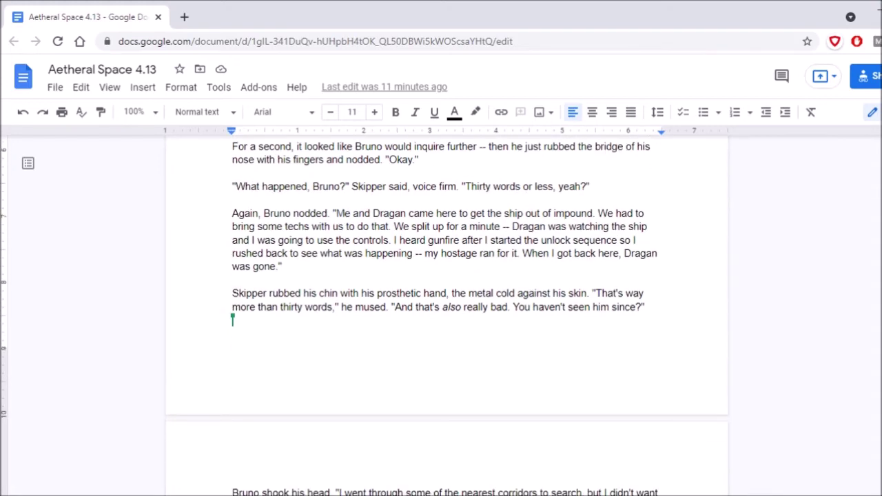
{"action": "scroll", "coordinate": [447, 310], "scroll_direction": "down", "scroll_amount": 4}
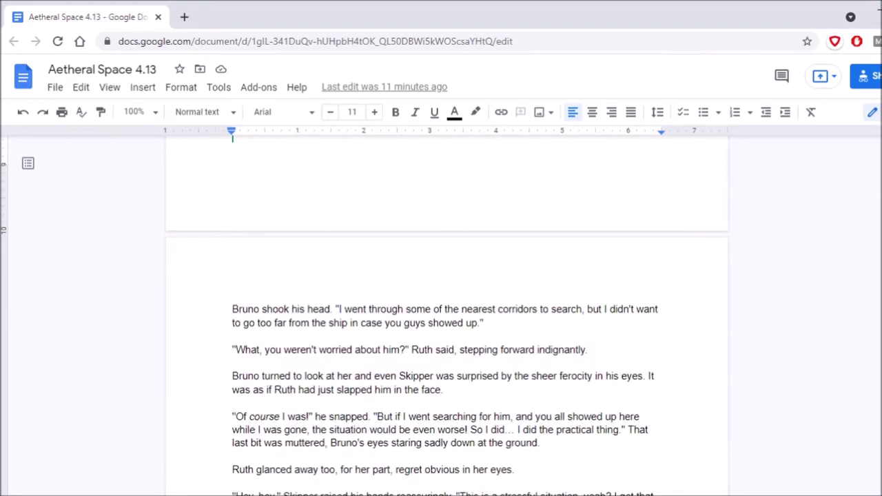
{"action": "scroll", "coordinate": [447, 311], "scroll_direction": "down", "scroll_amount": 2}
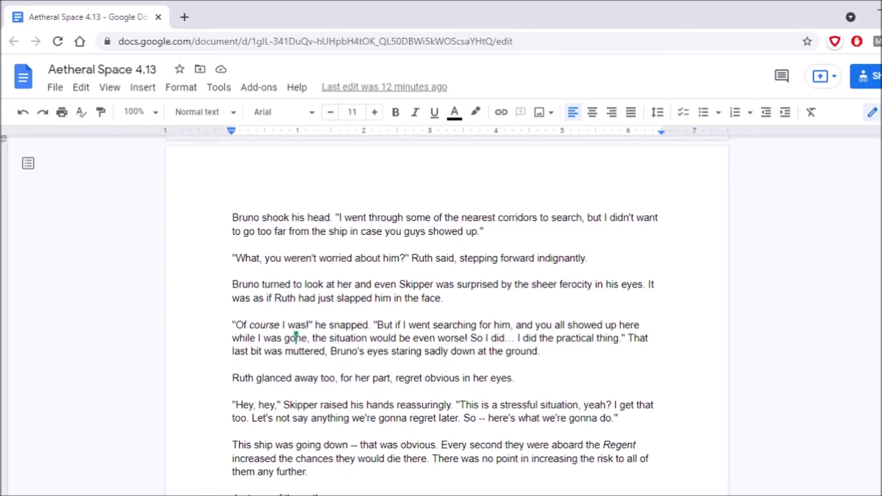
{"action": "scroll", "coordinate": [445, 315], "scroll_direction": "down", "scroll_amount": 5}
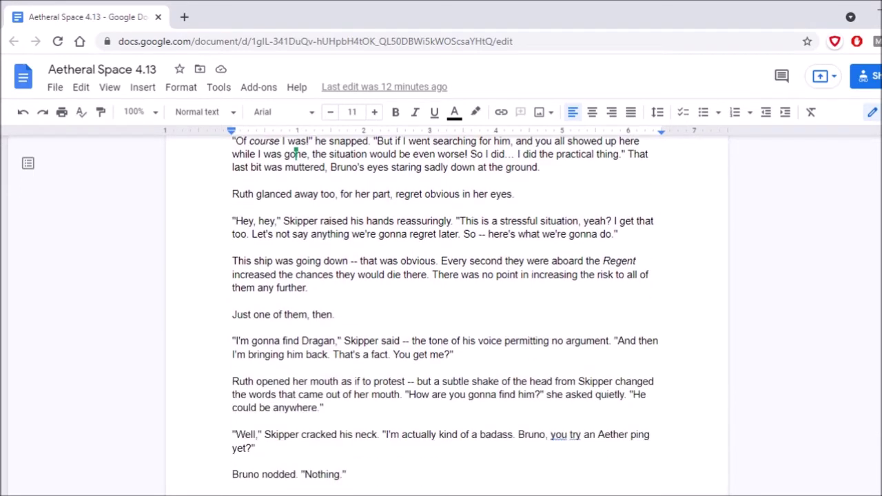
{"action": "scroll", "coordinate": [295, 153], "scroll_direction": "down", "scroll_amount": 3}
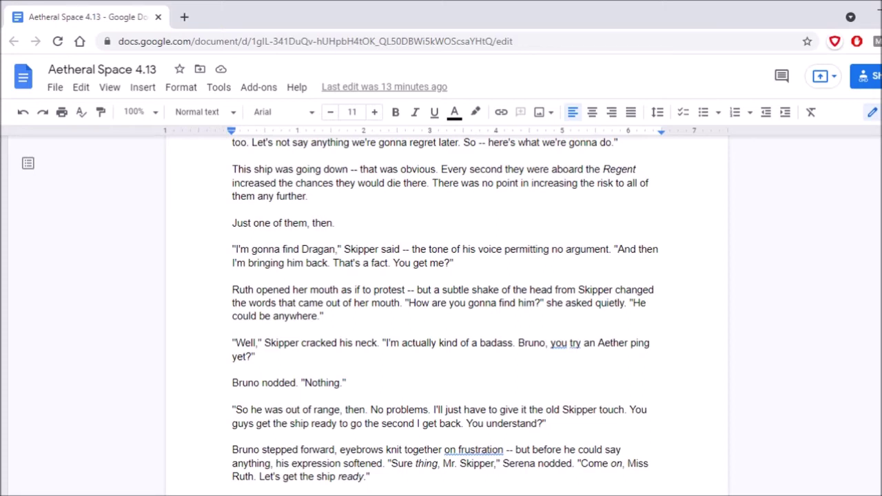
Correct "on frustration" to "in frustration" in the paragraph where Bruno steps forward, using the suggested grammar fix
{"action": "left_click", "coordinate": [476, 449]}
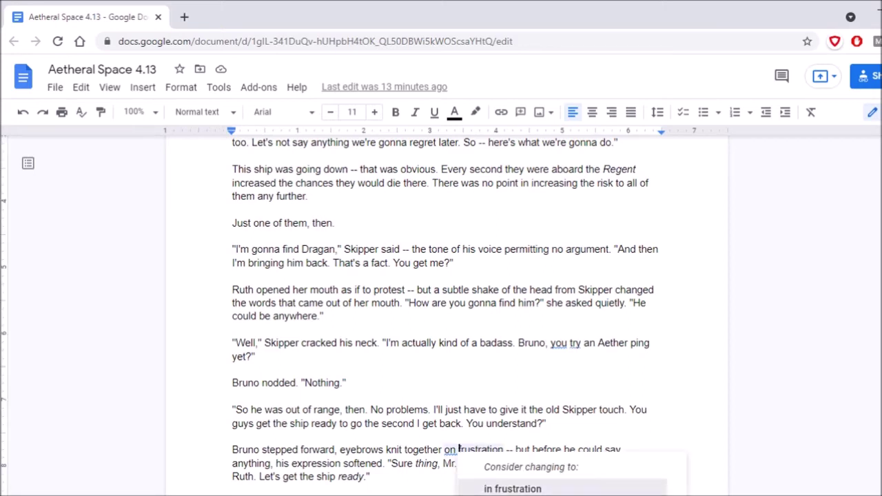
{"action": "left_click", "coordinate": [513, 487]}
{"action": "left_click", "coordinate": [234, 370]}
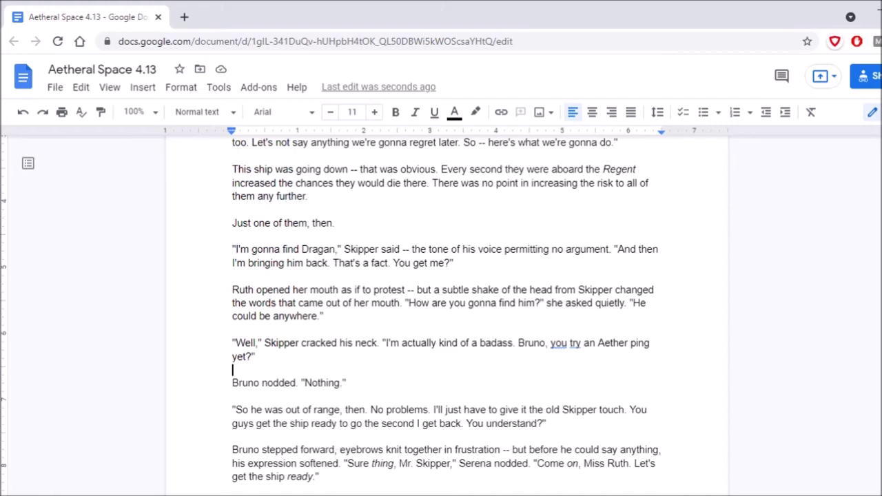
Change "we" to "he" in the phrase "voice hushed as if we were whispering" in Mazma's dialogue
{"action": "scroll", "coordinate": [447, 310], "scroll_direction": "down", "scroll_amount": 2}
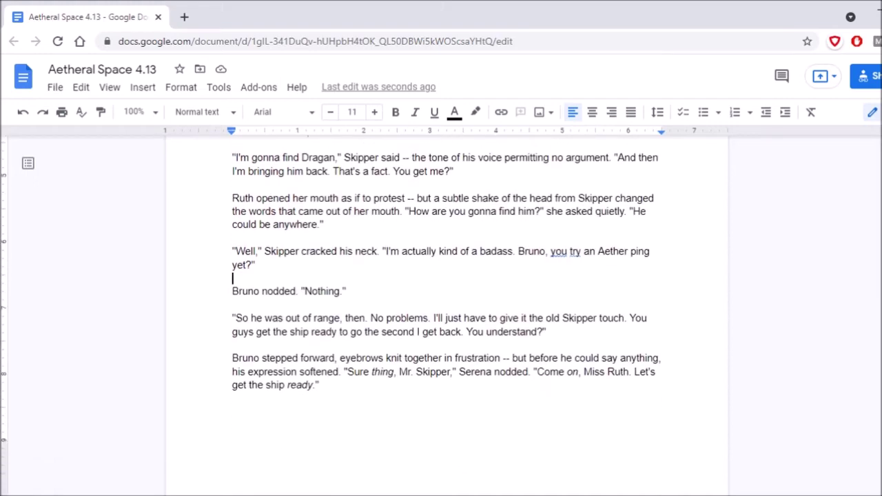
{"action": "scroll", "coordinate": [447, 310], "scroll_direction": "up", "scroll_amount": 4}
{"action": "scroll", "coordinate": [447, 310], "scroll_direction": "down", "scroll_amount": 2}
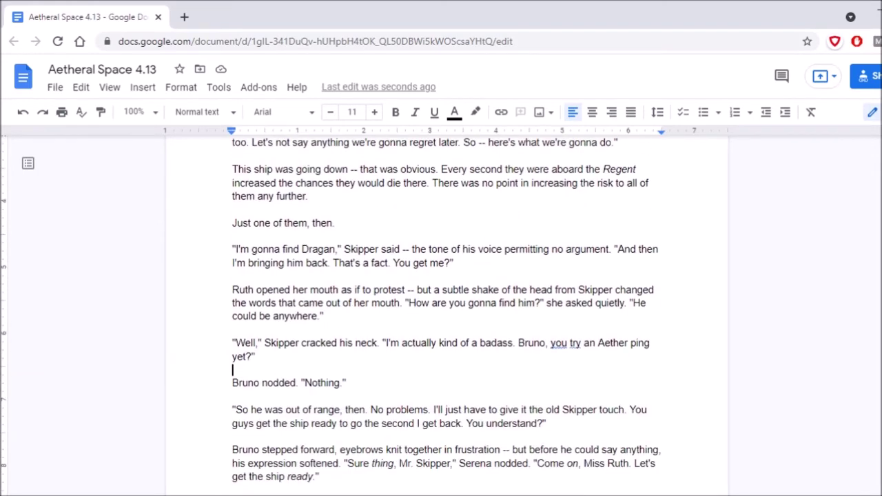
{"action": "scroll", "coordinate": [447, 310], "scroll_direction": "down", "scroll_amount": 4}
{"action": "scroll", "coordinate": [446, 310], "scroll_direction": "down", "scroll_amount": 2}
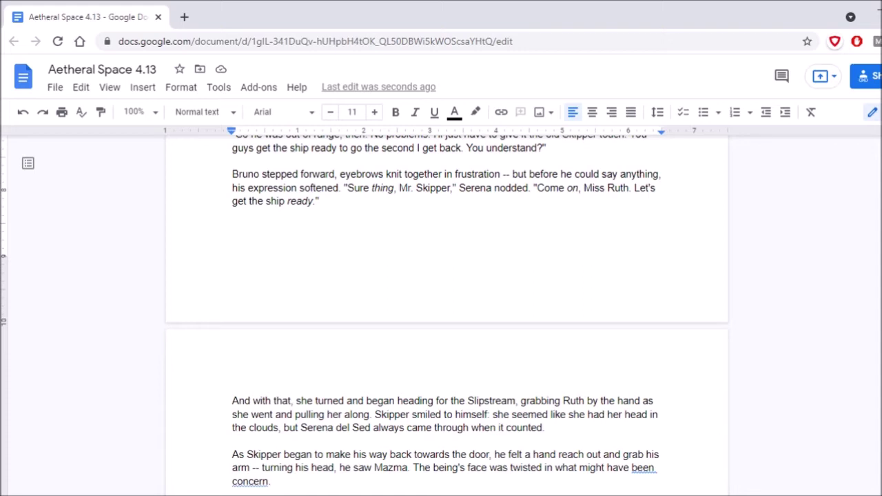
{"action": "scroll", "coordinate": [446, 313], "scroll_direction": "down", "scroll_amount": 4}
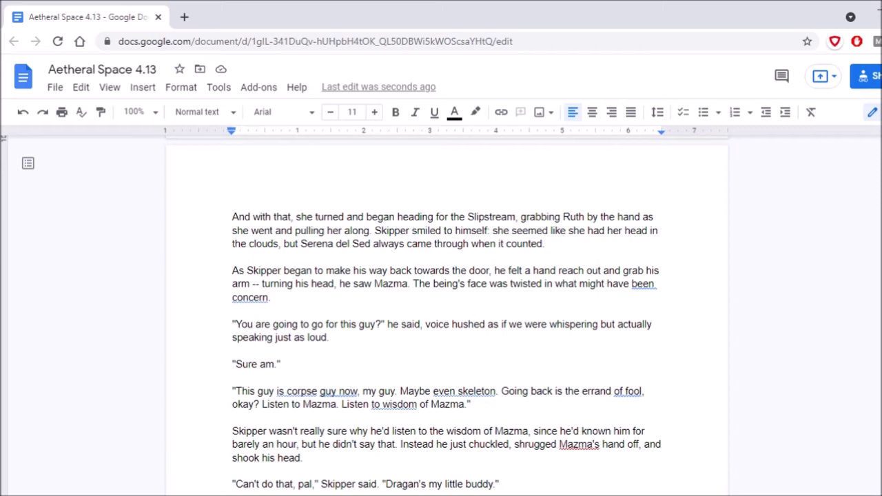
{"action": "left_click", "coordinate": [515, 324]}
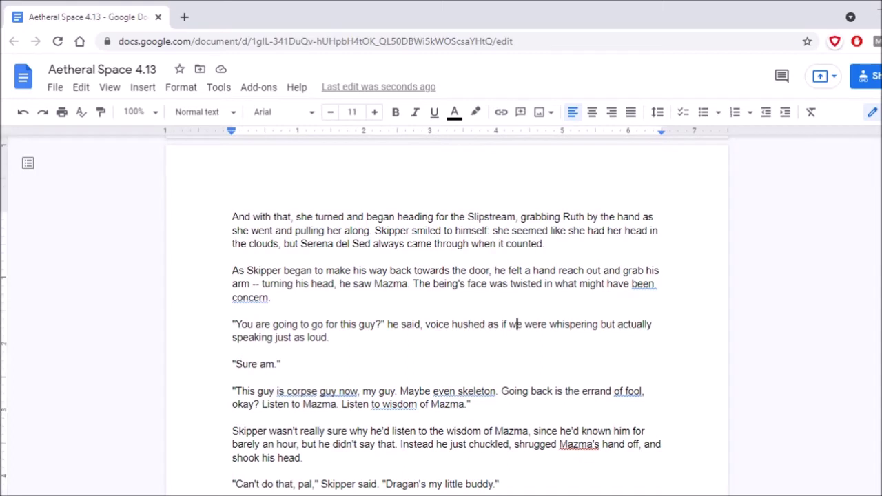
{"action": "key", "text": "BackSpace"}
{"action": "type", "text": "h"}
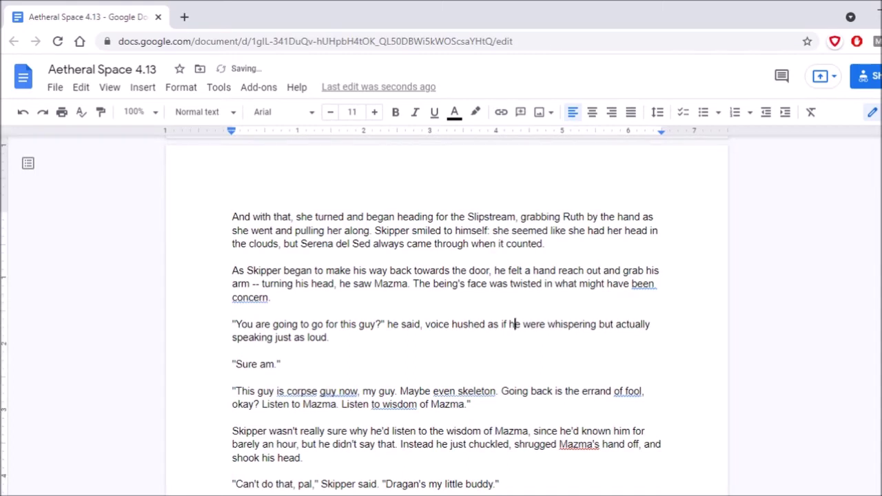
{"action": "left_click", "coordinate": [528, 284]}
Proofread Mazma's farewell dialogue and the start of the scene between Dragan and North
{"action": "scroll", "coordinate": [528, 284], "scroll_direction": "down", "scroll_amount": 1}
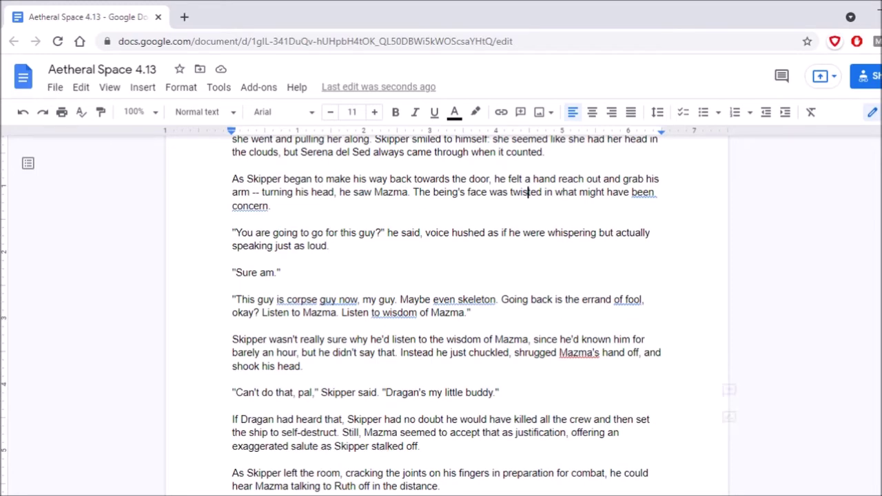
{"action": "scroll", "coordinate": [447, 315], "scroll_direction": "down", "scroll_amount": 3}
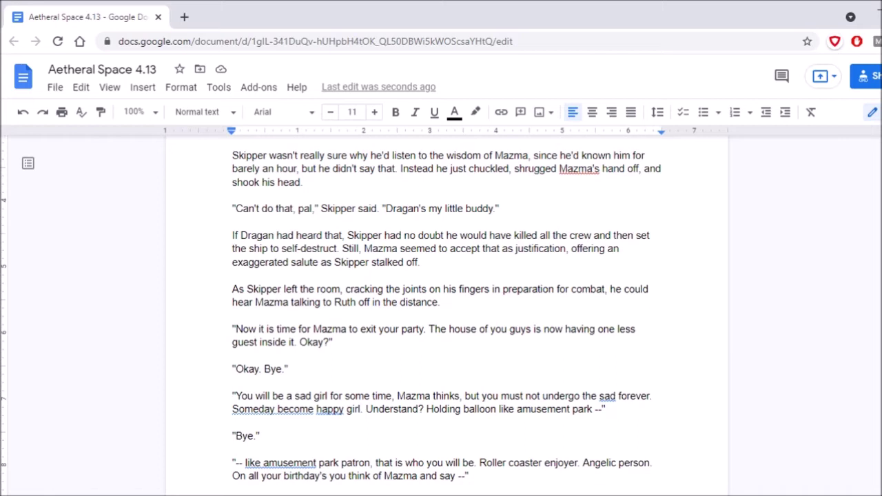
{"action": "key", "text": "Return"}
{"action": "key", "text": "Return"}
{"action": "type", "text": "\"Bye.\""}
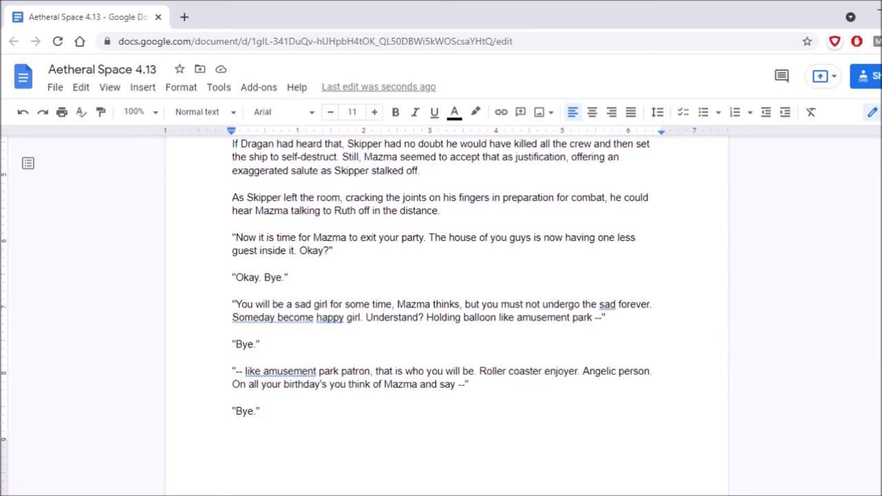
{"action": "scroll", "coordinate": [447, 310], "scroll_direction": "down", "scroll_amount": 3}
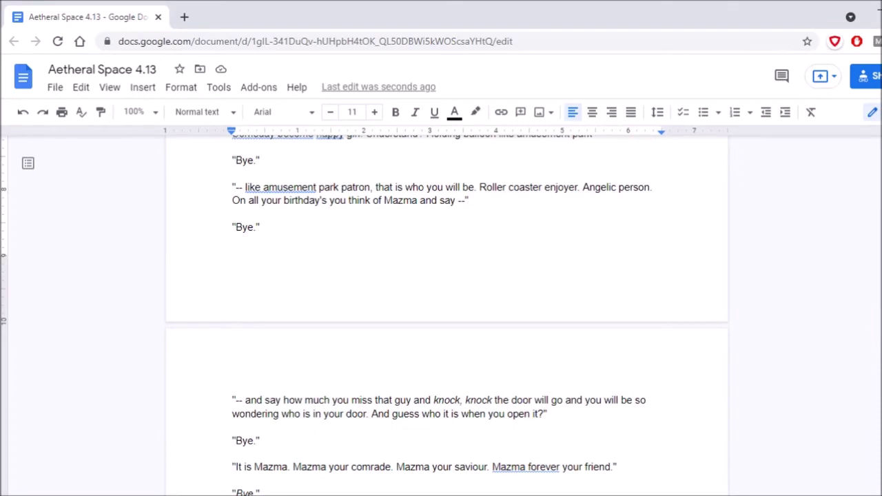
{"action": "scroll", "coordinate": [447, 310], "scroll_direction": "down", "scroll_amount": 2}
{"action": "scroll", "coordinate": [446, 310], "scroll_direction": "down", "scroll_amount": 1}
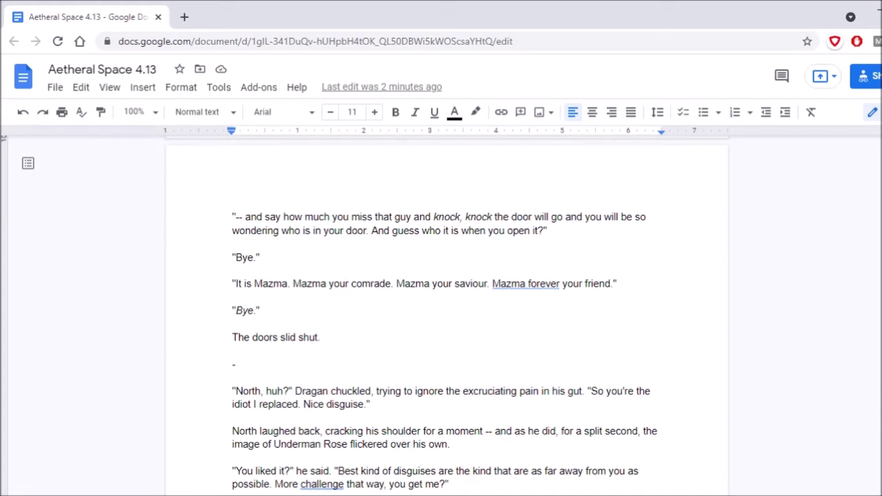
{"action": "scroll", "coordinate": [447, 317], "scroll_direction": "down", "scroll_amount": 3}
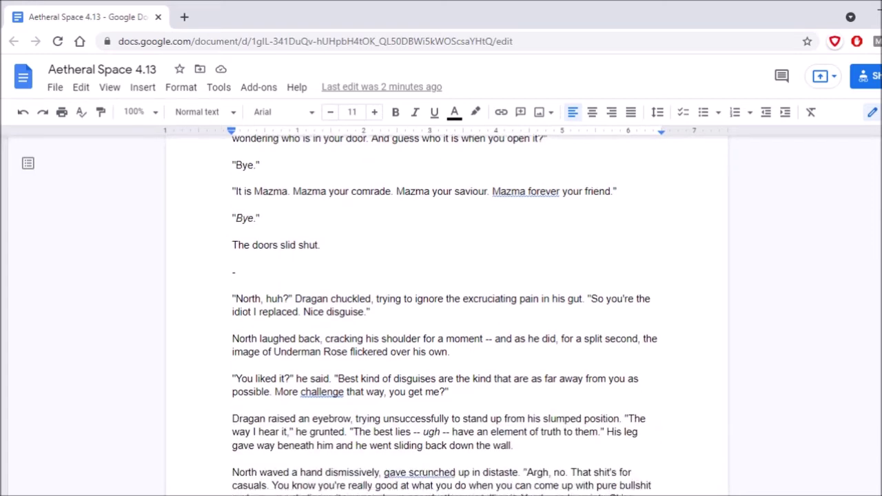
{"action": "scroll", "coordinate": [447, 317], "scroll_direction": "down", "scroll_amount": 3}
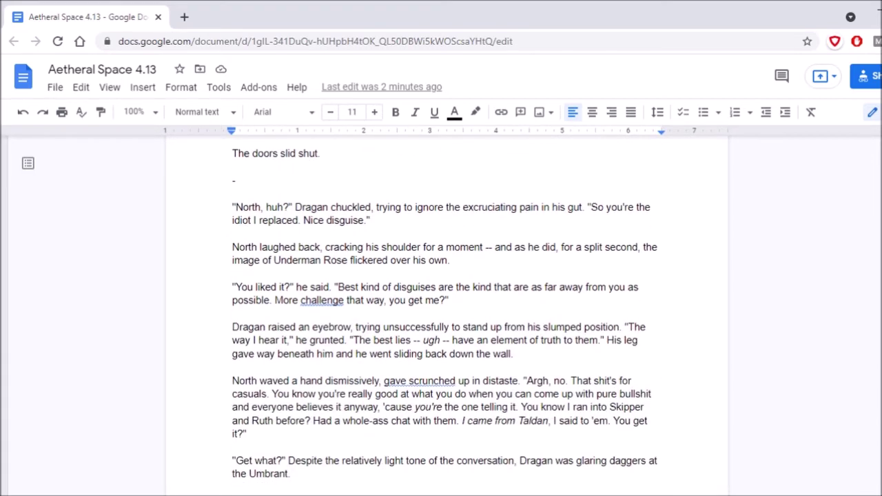
{"action": "scroll", "coordinate": [446, 317], "scroll_direction": "down", "scroll_amount": 3}
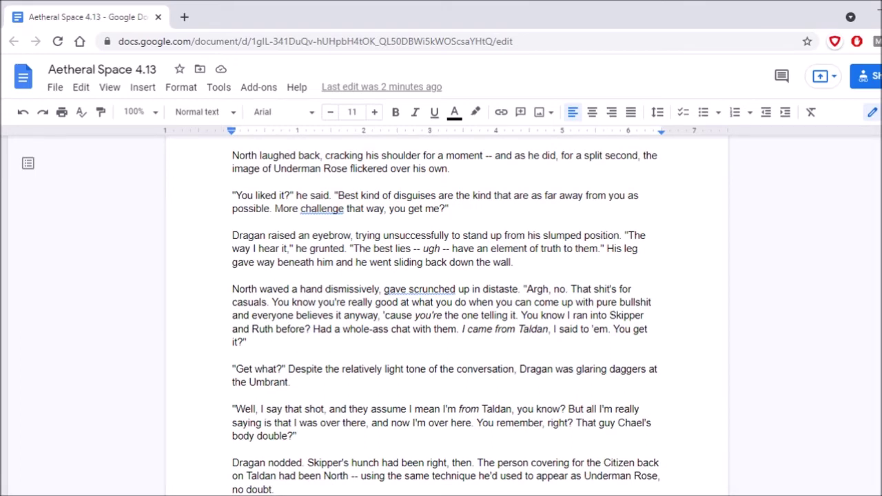
Replace "gave" with "face" before "scrunched up in distaste" in the paragraph where North waves a hand
{"action": "double_click", "coordinate": [400, 289]}
{"action": "type", "text": "face"}
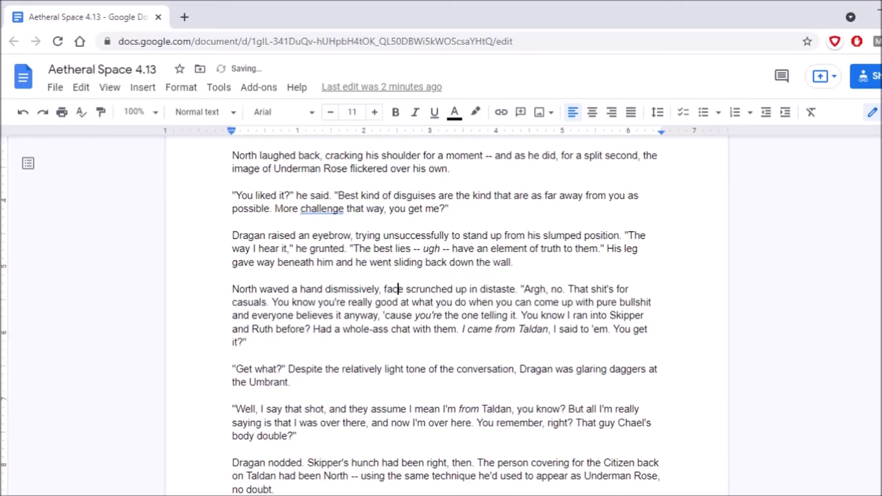
{"action": "left_click", "coordinate": [491, 235]}
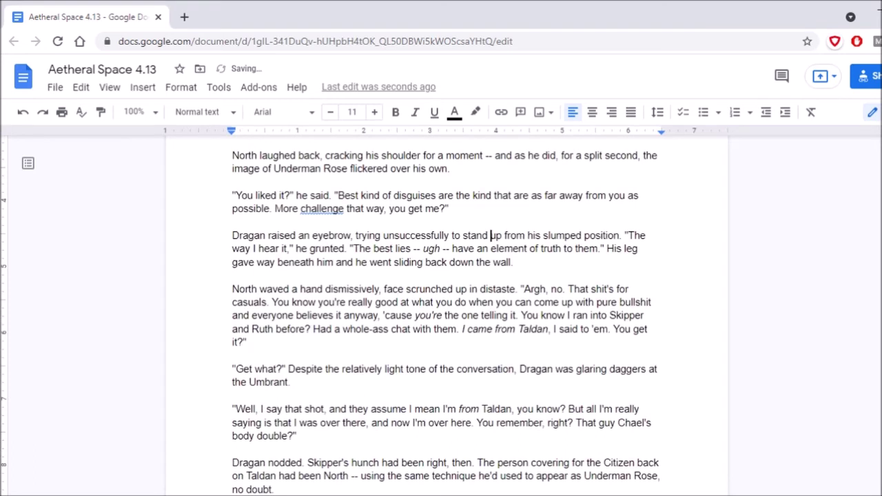
Correct "shot" to "shit" in North's line beginning "Well, I say that"
{"action": "scroll", "coordinate": [447, 310], "scroll_direction": "down", "scroll_amount": 3}
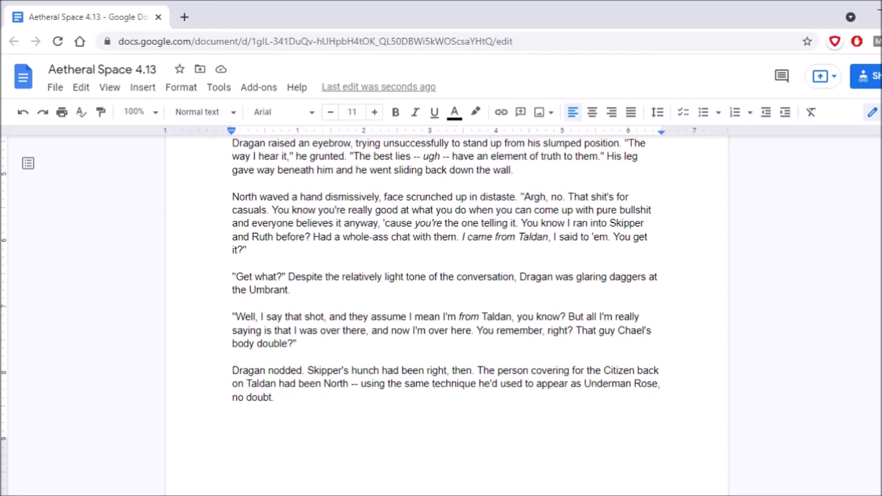
{"action": "left_click", "coordinate": [320, 318]}
{"action": "key", "text": "BackSpace"}
{"action": "type", "text": "i"}
{"action": "left_click", "coordinate": [408, 237]}
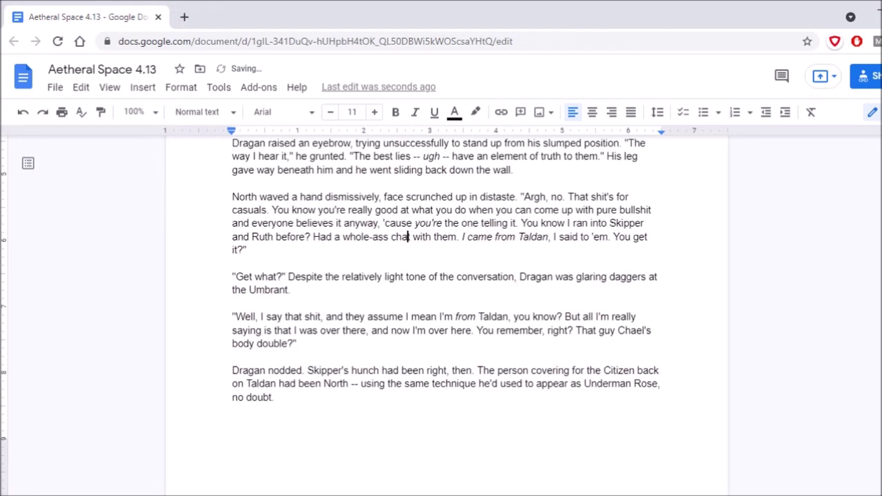
Correct the misspelled "Dragon's" to "Dragan's" in the sentence about the knife sticking out of his body
{"action": "scroll", "coordinate": [446, 310], "scroll_direction": "down", "scroll_amount": 2}
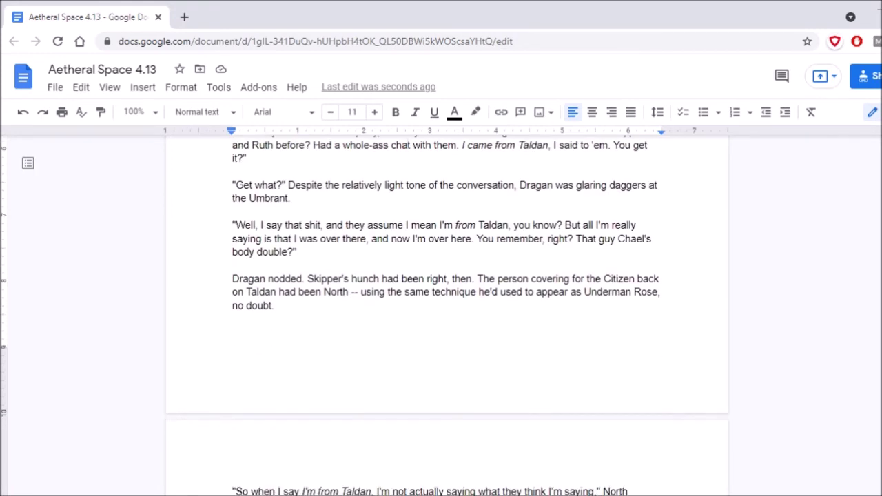
{"action": "scroll", "coordinate": [447, 310], "scroll_direction": "down", "scroll_amount": 2}
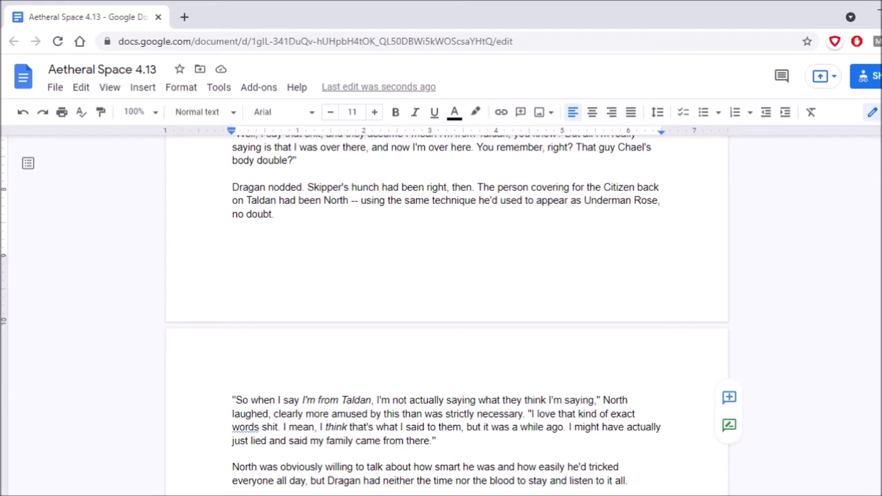
{"action": "scroll", "coordinate": [447, 311], "scroll_direction": "down", "scroll_amount": 4}
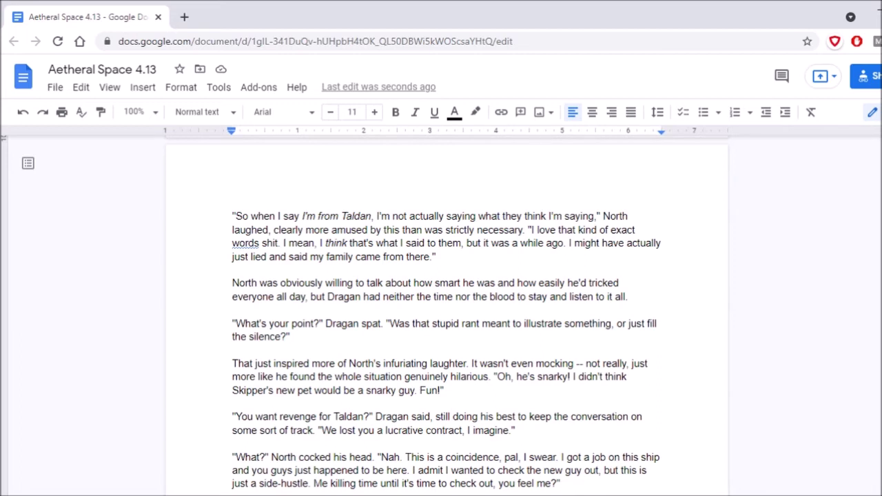
{"action": "scroll", "coordinate": [447, 310], "scroll_direction": "up", "scroll_amount": 1}
{"action": "scroll", "coordinate": [447, 310], "scroll_direction": "down", "scroll_amount": 5}
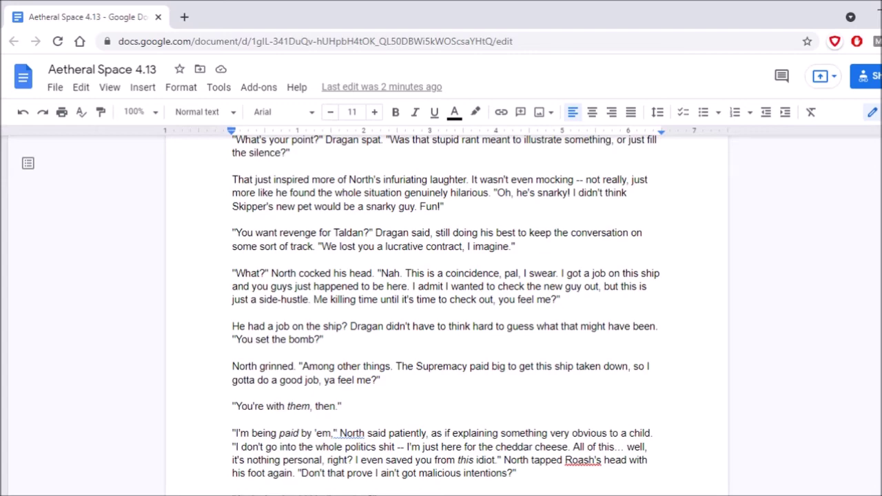
{"action": "scroll", "coordinate": [446, 310], "scroll_direction": "down", "scroll_amount": 4}
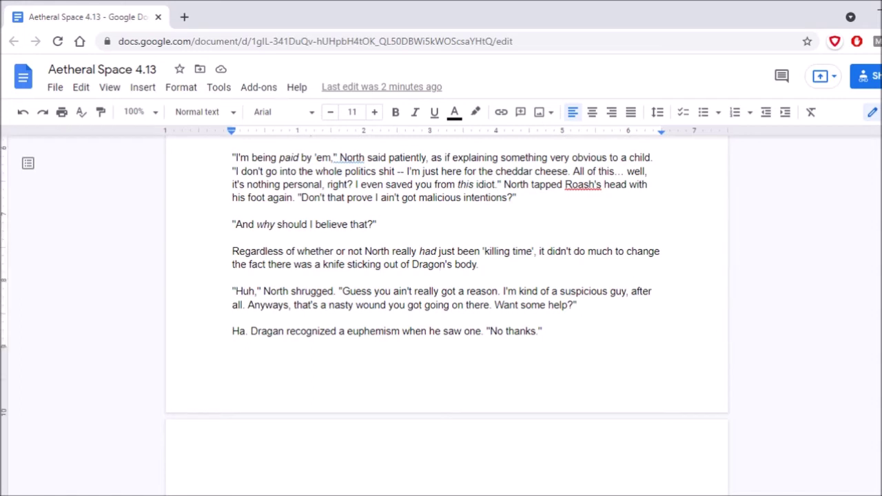
{"action": "key", "text": "BackSpace"}
{"action": "type", "text": "a"}
{"action": "left_click", "coordinate": [379, 224]}
Replace "before" with "between" in the sentence about Dragan moving back to put more distance between himself and North
{"action": "scroll", "coordinate": [446, 310], "scroll_direction": "down", "scroll_amount": 4}
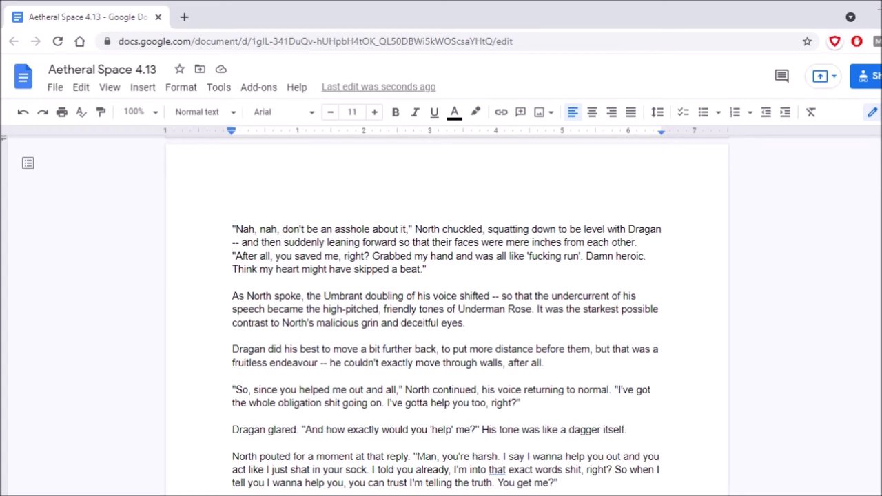
{"action": "double_click", "coordinate": [552, 349]}
{"action": "type", "text": "betwee"}
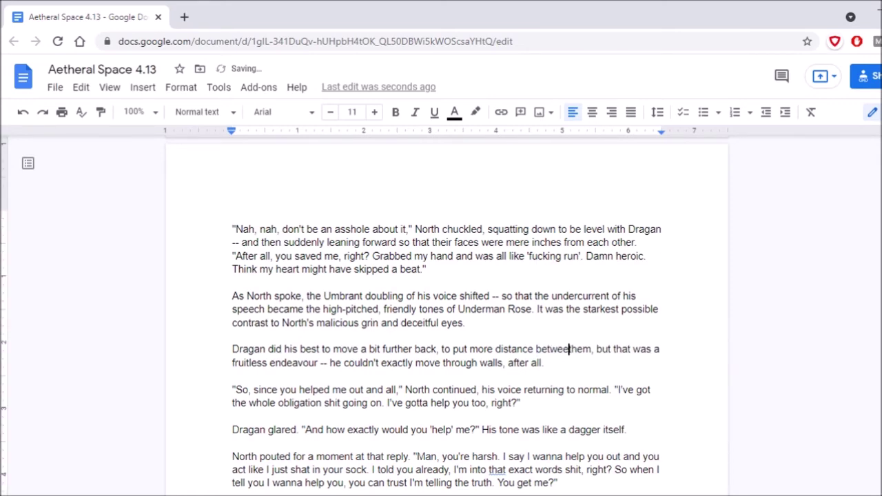
{"action": "type", "text": "n"}
{"action": "left_click", "coordinate": [466, 322]}
Proofread the Panacea bargaining dialogue and correct "Dragon's" to "Dragan's" in the sentence about the capsule landing in his lap
{"action": "scroll", "coordinate": [446, 316], "scroll_direction": "down", "scroll_amount": 3}
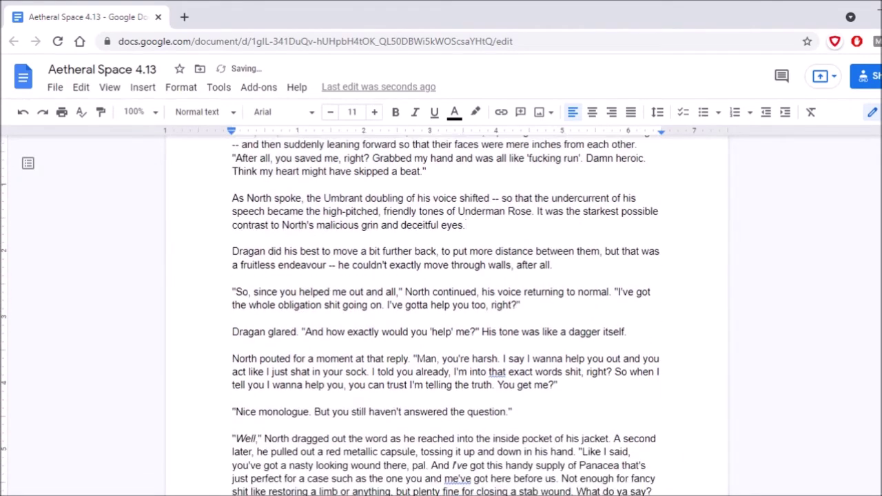
{"action": "scroll", "coordinate": [447, 310], "scroll_direction": "down", "scroll_amount": 2}
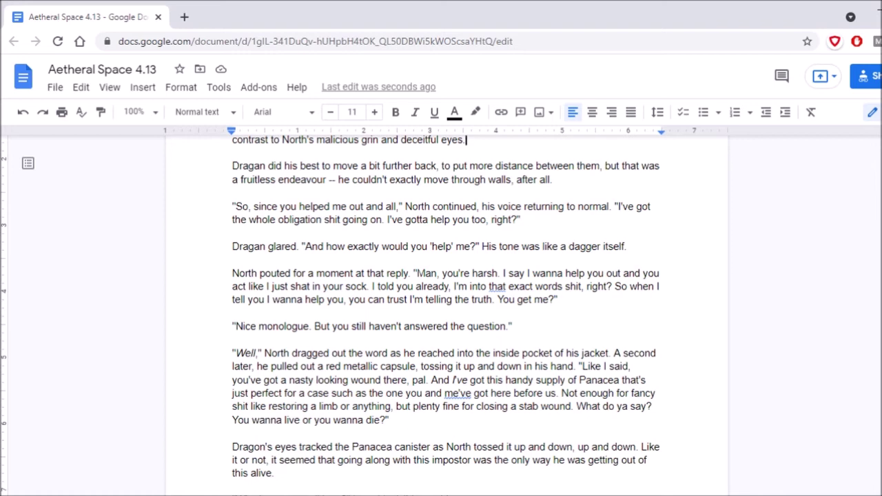
{"action": "scroll", "coordinate": [447, 316], "scroll_direction": "down", "scroll_amount": 3}
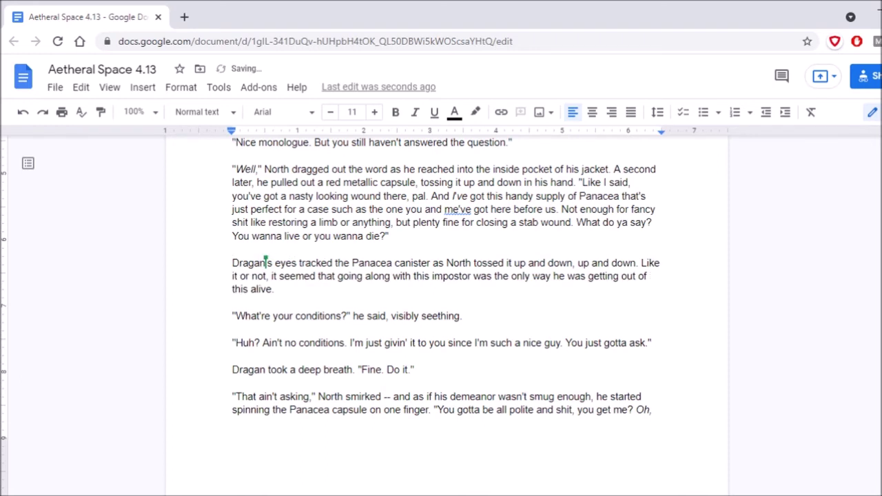
{"action": "scroll", "coordinate": [447, 310], "scroll_direction": "down", "scroll_amount": 2}
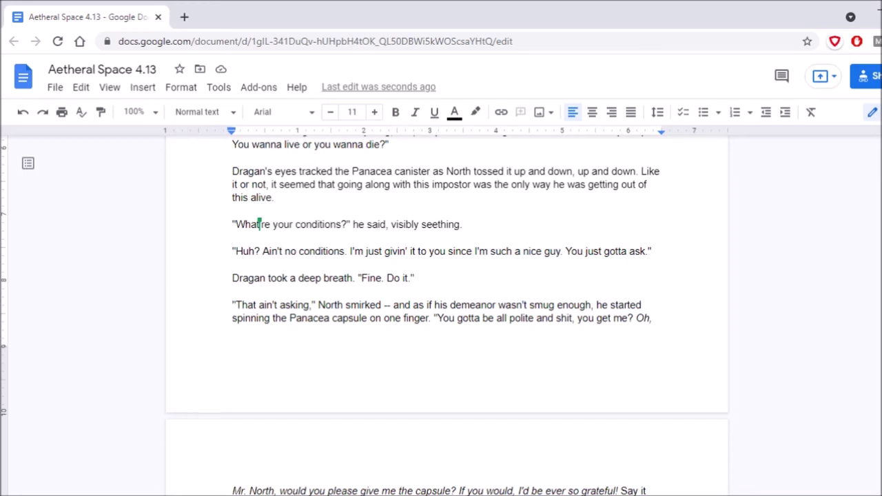
{"action": "scroll", "coordinate": [260, 222], "scroll_direction": "down", "scroll_amount": 2}
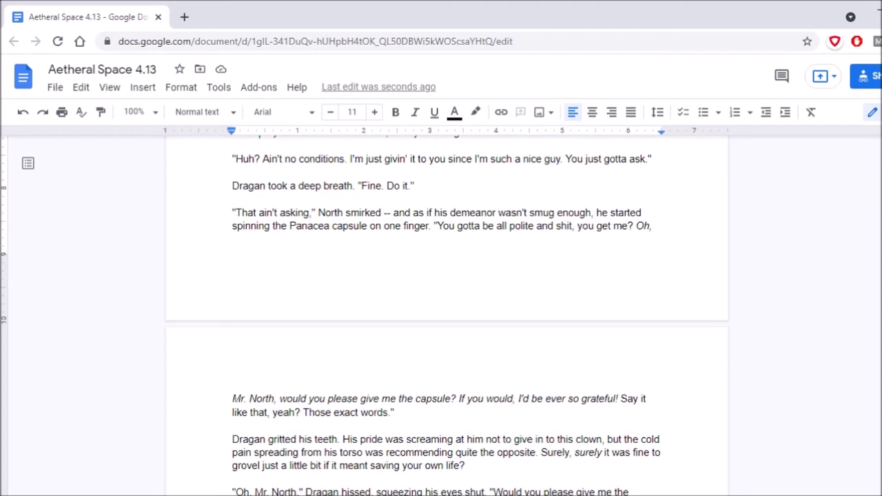
{"action": "scroll", "coordinate": [447, 310], "scroll_direction": "down", "scroll_amount": 3}
{"action": "scroll", "coordinate": [447, 311], "scroll_direction": "down", "scroll_amount": 2}
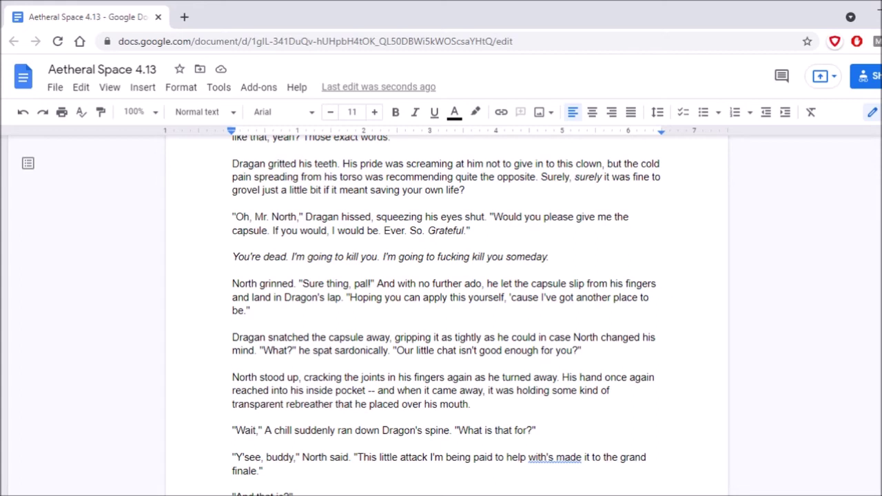
{"action": "left_click", "coordinate": [312, 297]}
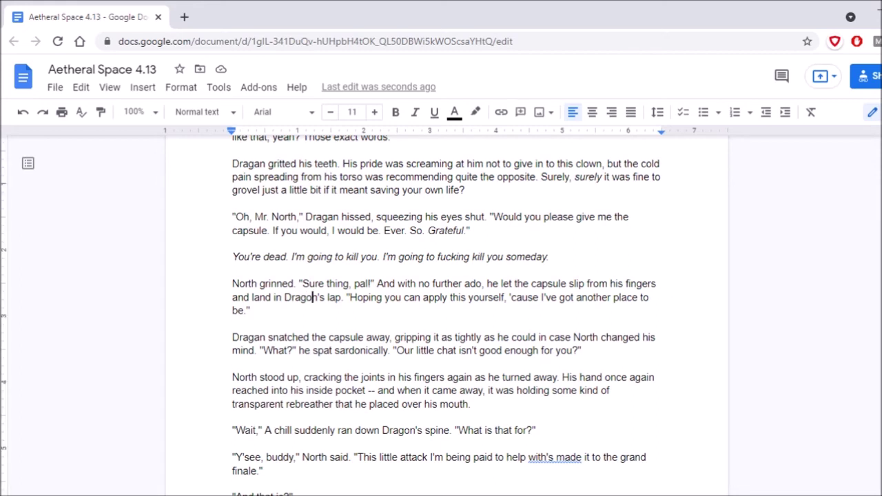
{"action": "key", "text": "Delete"}
{"action": "type", "text": "a"}
{"action": "left_click", "coordinate": [233, 244]}
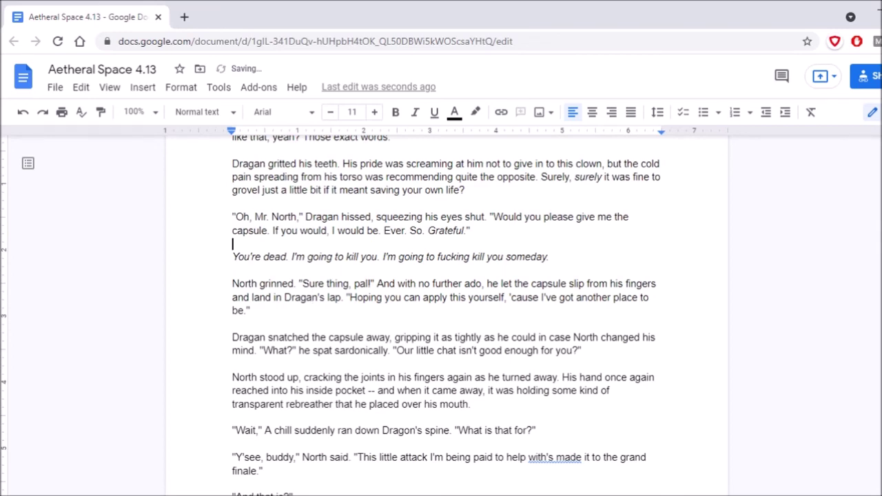
Correct the misspelled "Dragon's" to "Dragan's" in the sentence about a chill running down his spine
{"action": "scroll", "coordinate": [447, 310], "scroll_direction": "down", "scroll_amount": 3}
{"action": "scroll", "coordinate": [447, 310], "scroll_direction": "down", "scroll_amount": 3}
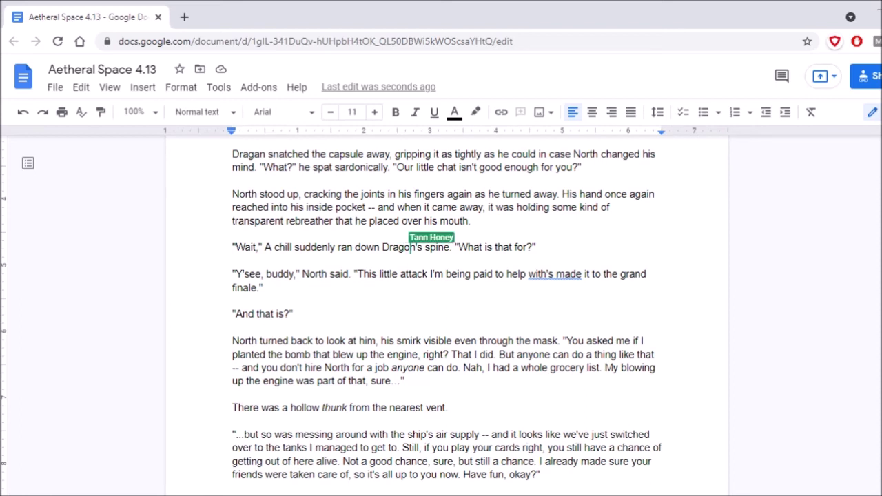
{"action": "key", "text": "BackSpace"}
{"action": "type", "text": "a"}
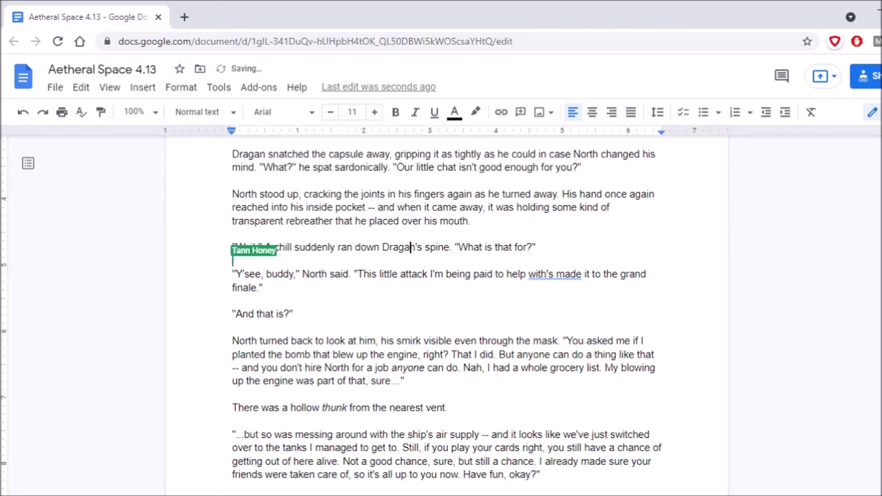
{"action": "left_click", "coordinate": [471, 220]}
Proofread North's explanation of the engine bomb and the ship's air supply, through Dragan's snarled reply
{"action": "scroll", "coordinate": [441, 310], "scroll_direction": "down", "scroll_amount": 3}
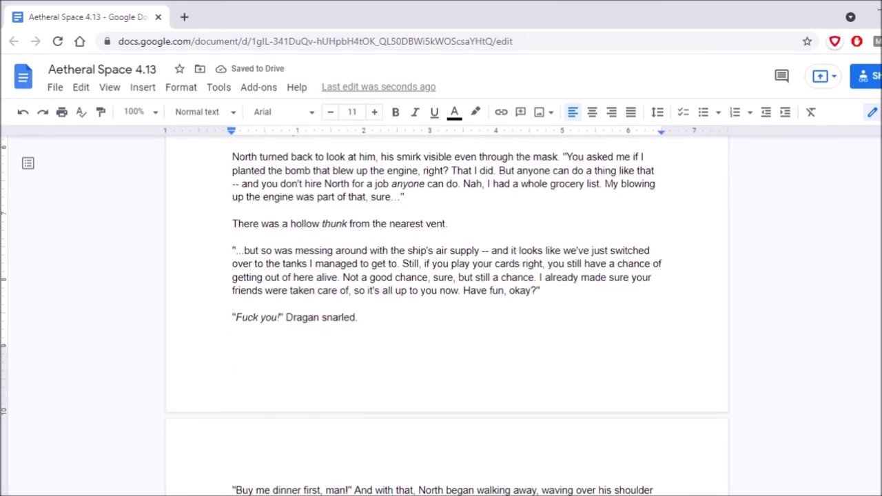
{"action": "scroll", "coordinate": [441, 310], "scroll_direction": "up", "scroll_amount": 2}
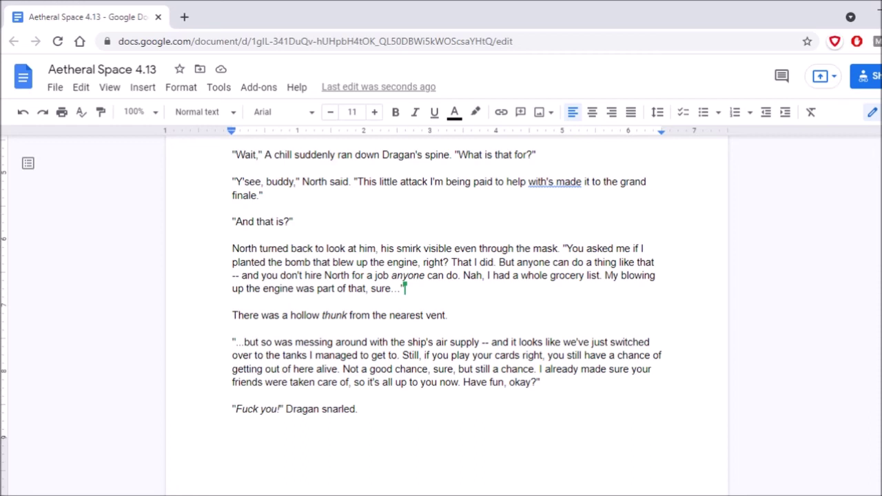
{"action": "scroll", "coordinate": [447, 276], "scroll_direction": "down", "scroll_amount": 5}
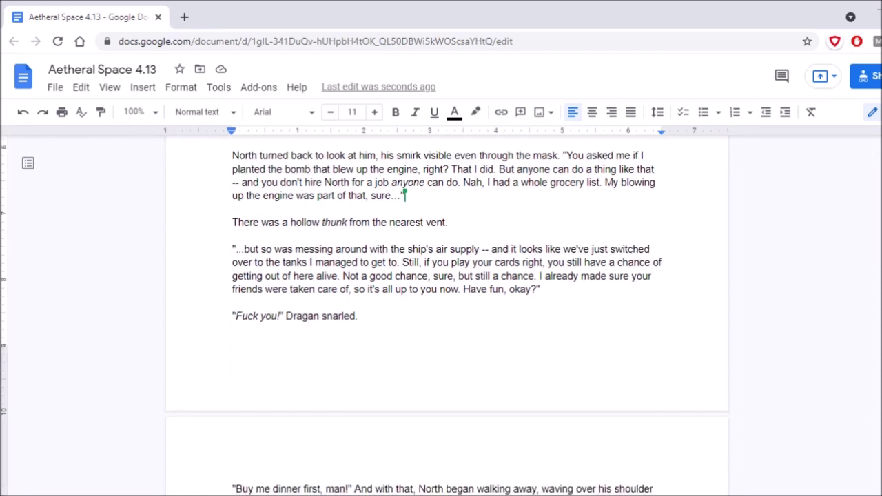